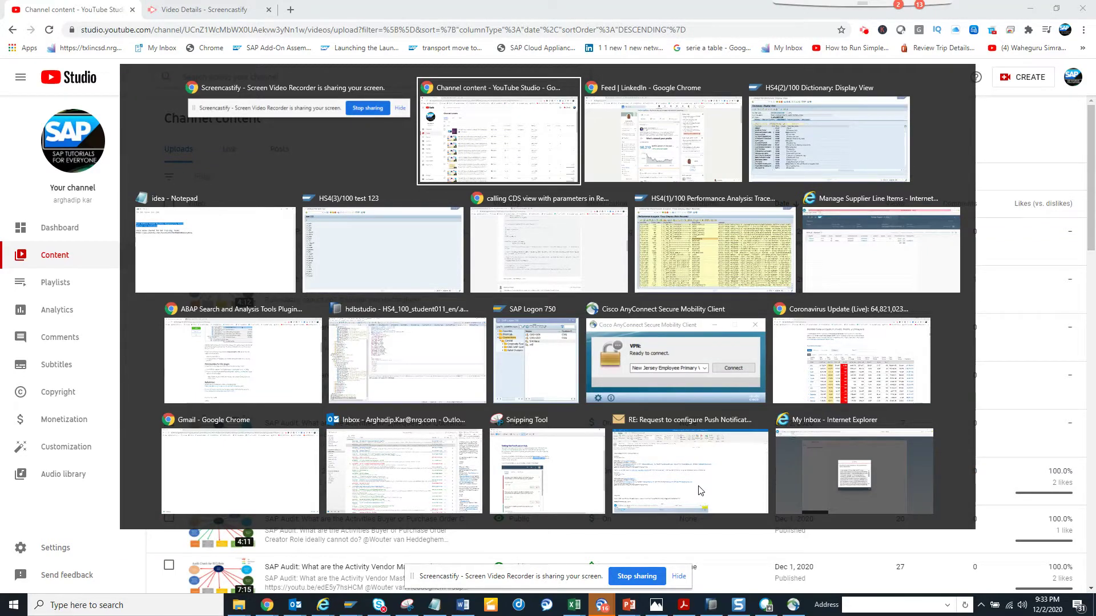
# Step: Switch to the Manage Supplier Line Items browser window and go back to the launchpad Home page
pyautogui.hotkey('alt', 'Tab')
pyautogui.hotkey('alt', 'Tab')
pyautogui.hotkey('alt', 'Tab')
pyautogui.hotkey('alt', 'Tab')
pyautogui.hotkey('alt', 'Tab')
pyautogui.hotkey('alt', 'Tab')
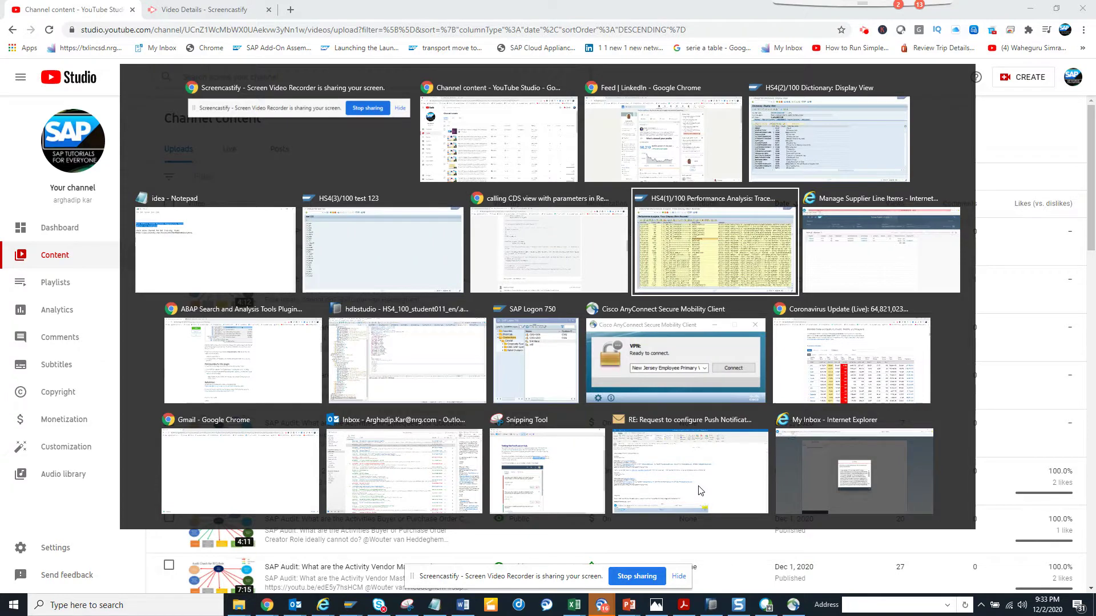
pyautogui.hotkey('alt', 'Tab')
pyautogui.click(530, 451)
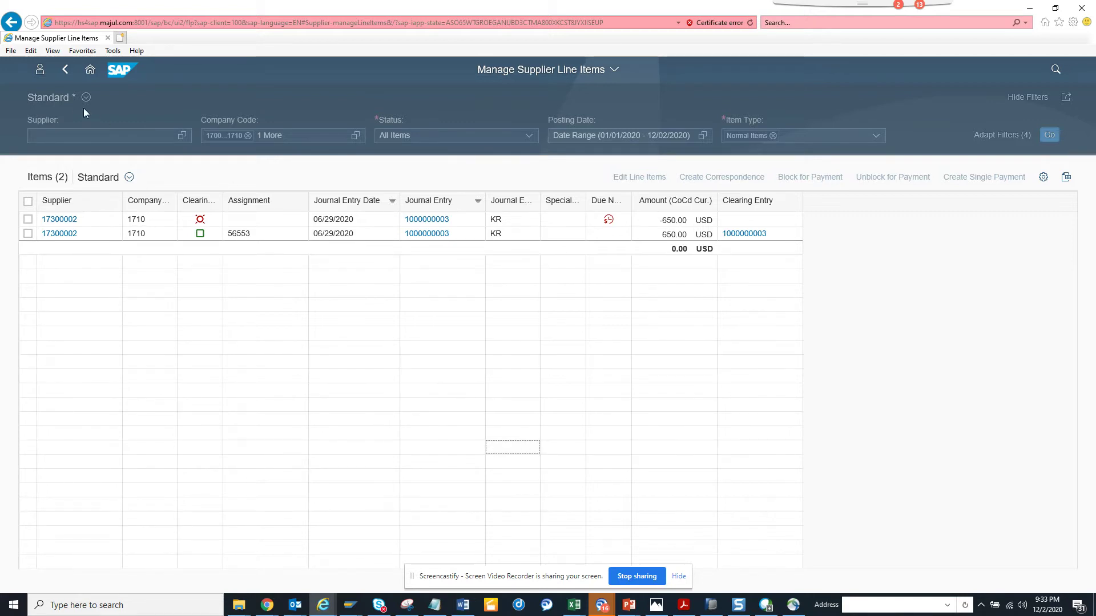
pyautogui.click(66, 69)
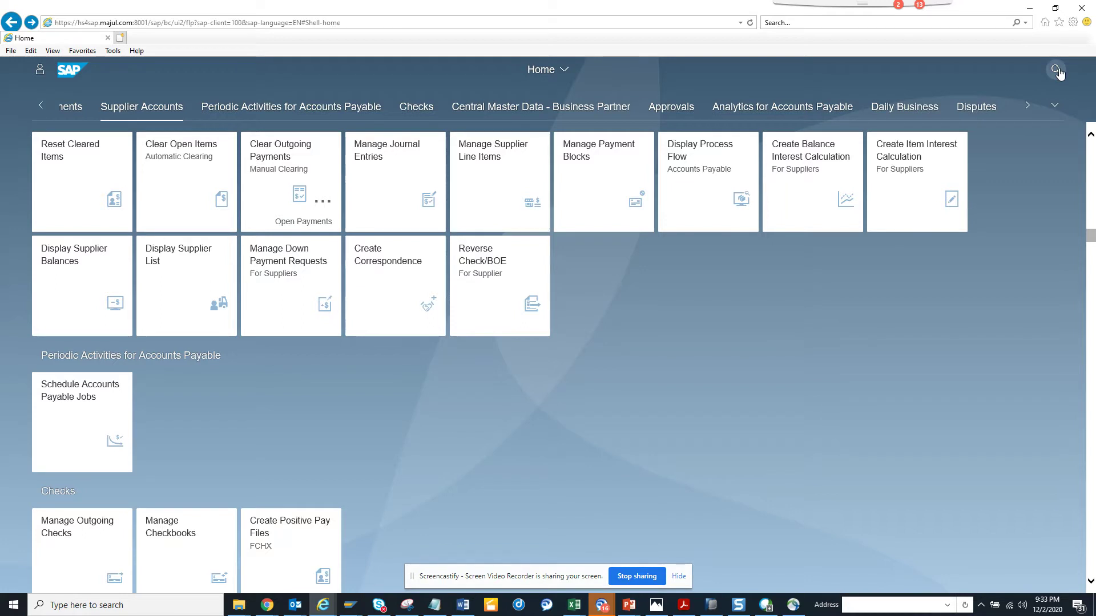
# Step: Search the launchpad apps for 'customer' and show all 28 matching apps
pyautogui.click(1057, 70)
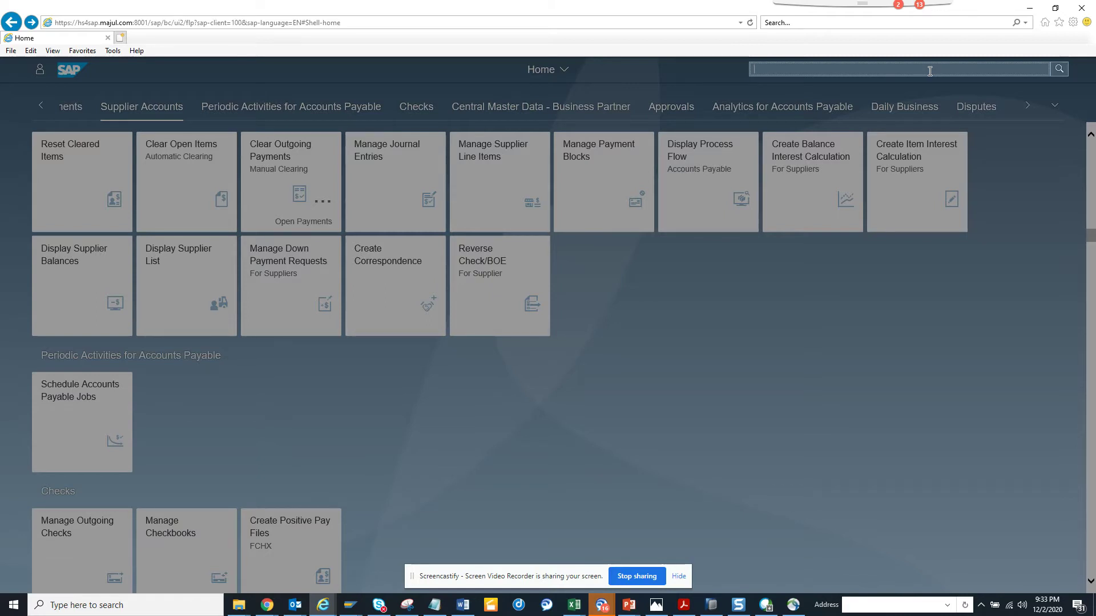
pyautogui.write('customer')
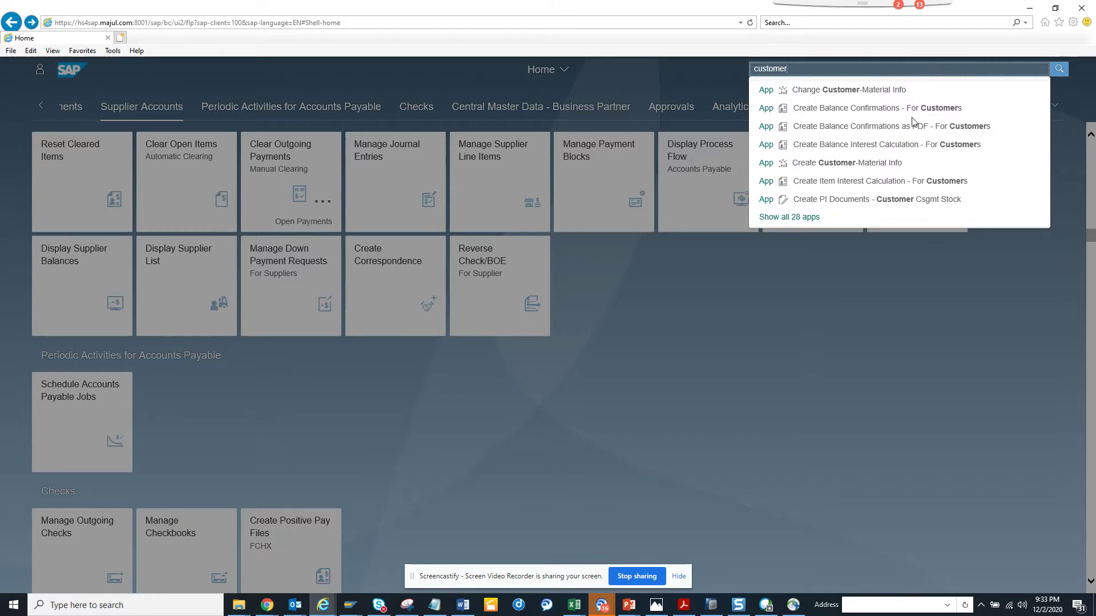
pyautogui.click(807, 217)
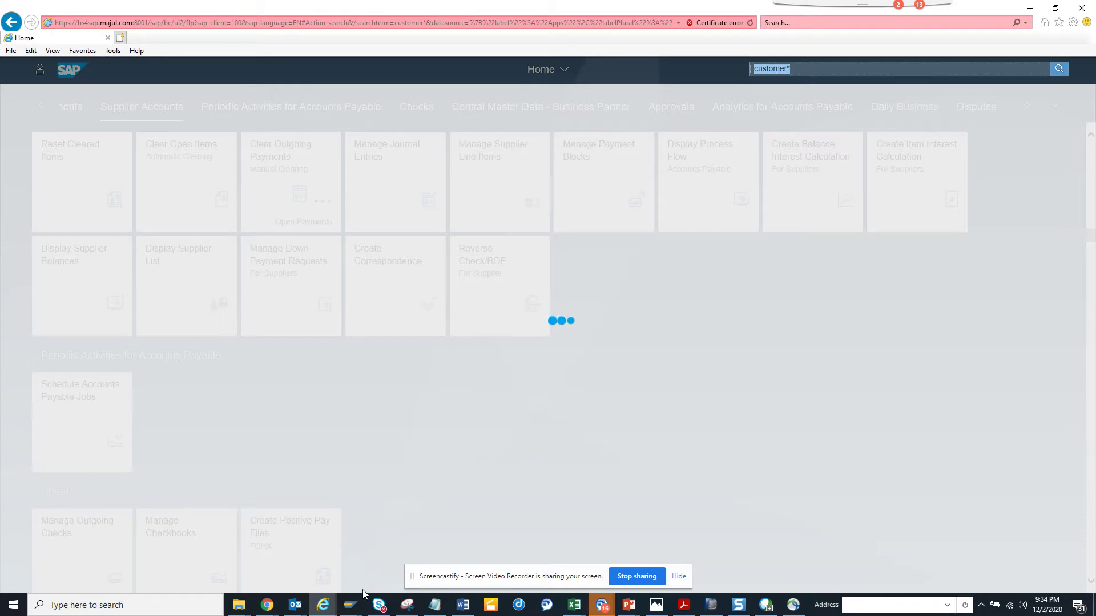
# Step: In SAP GUI, back out of the old trace records to ST05, then return to the browser
pyautogui.moveTo(350, 605)
pyautogui.click(266, 546)
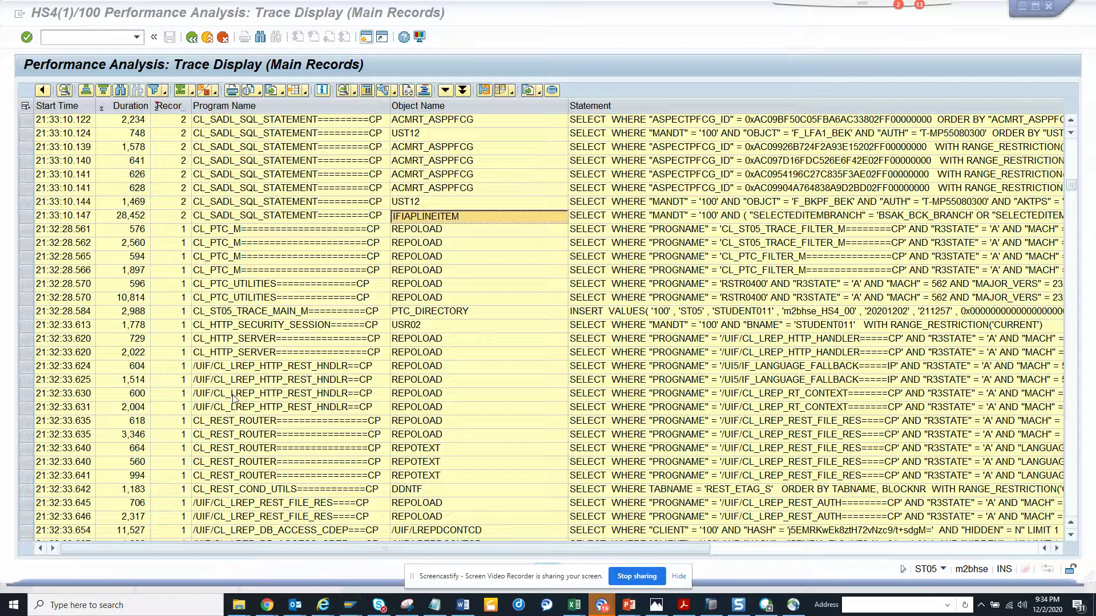
pyautogui.click(191, 38)
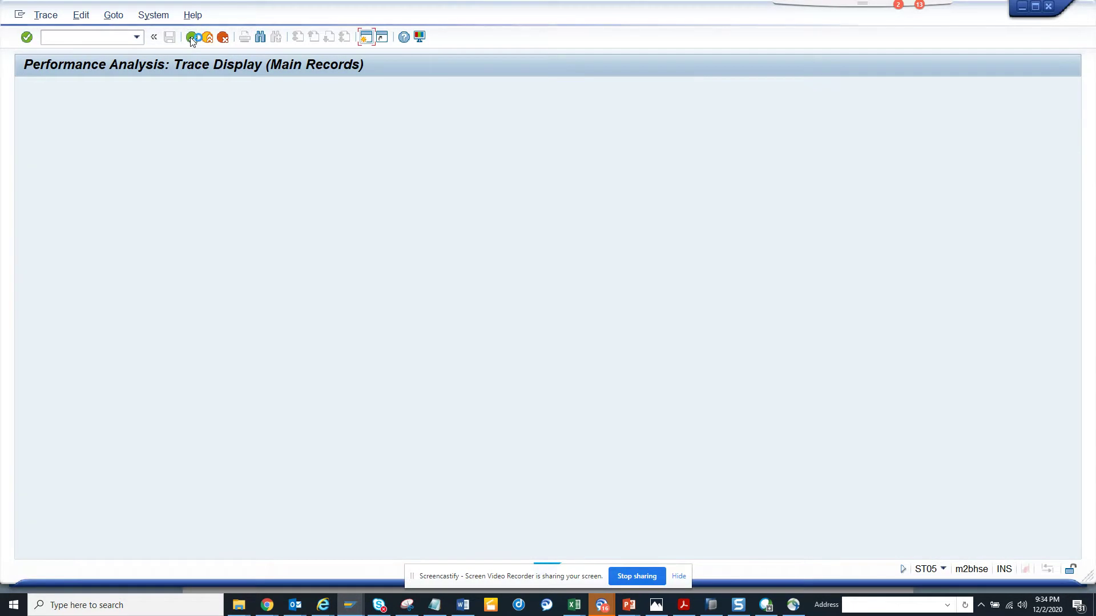
pyautogui.click(192, 38)
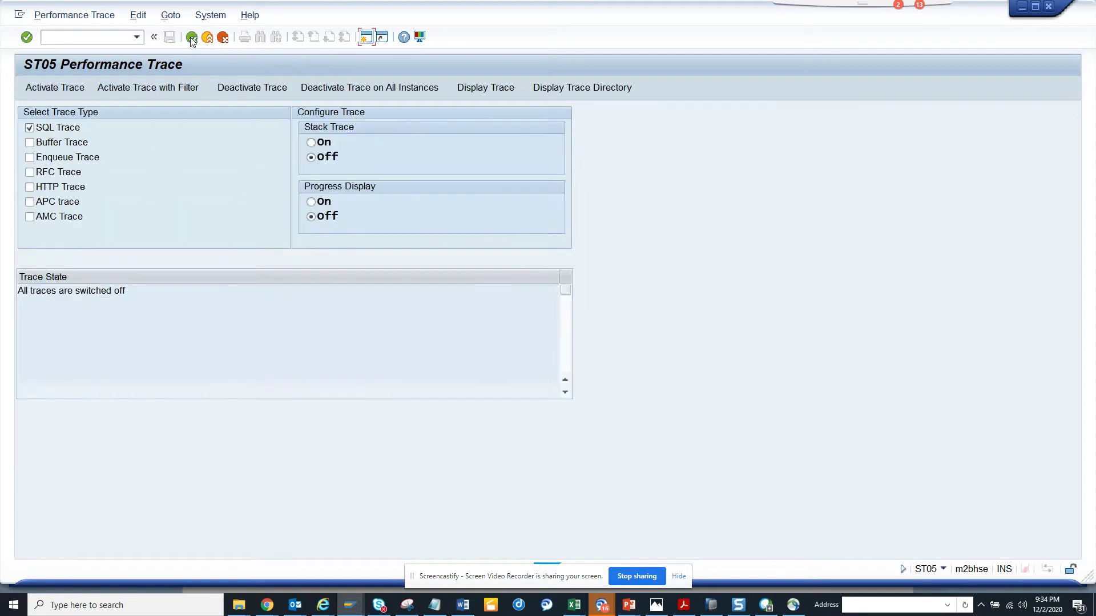
pyautogui.hotkey('alt', 'Tab')
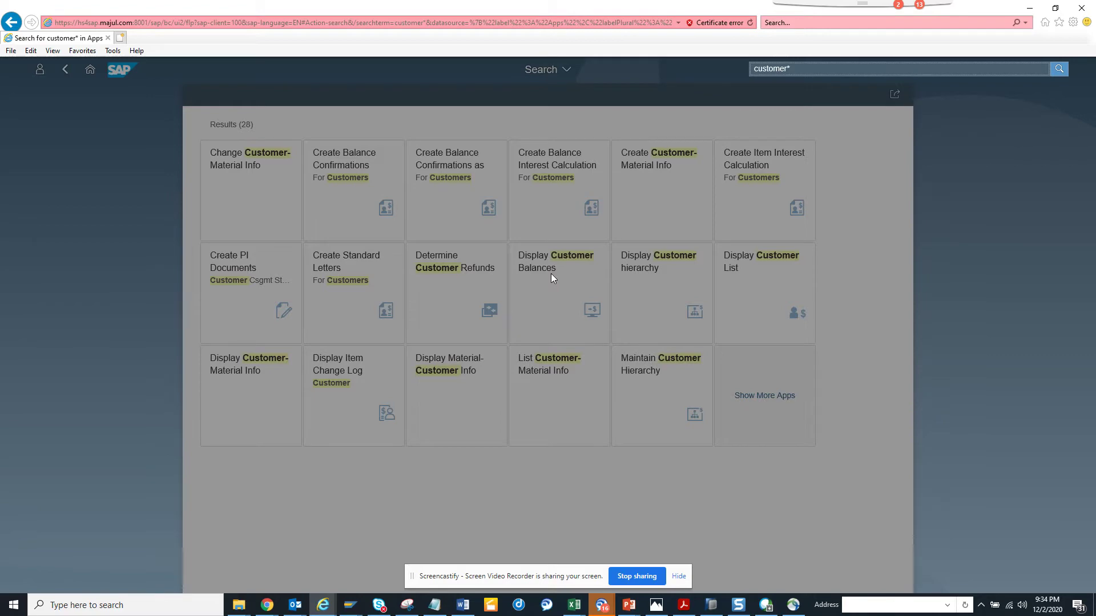
# Step: Send SAP GUI back to the Easy Access menu, then rerun the 'customer*' app search
pyautogui.hotkey('alt', 'Tab')
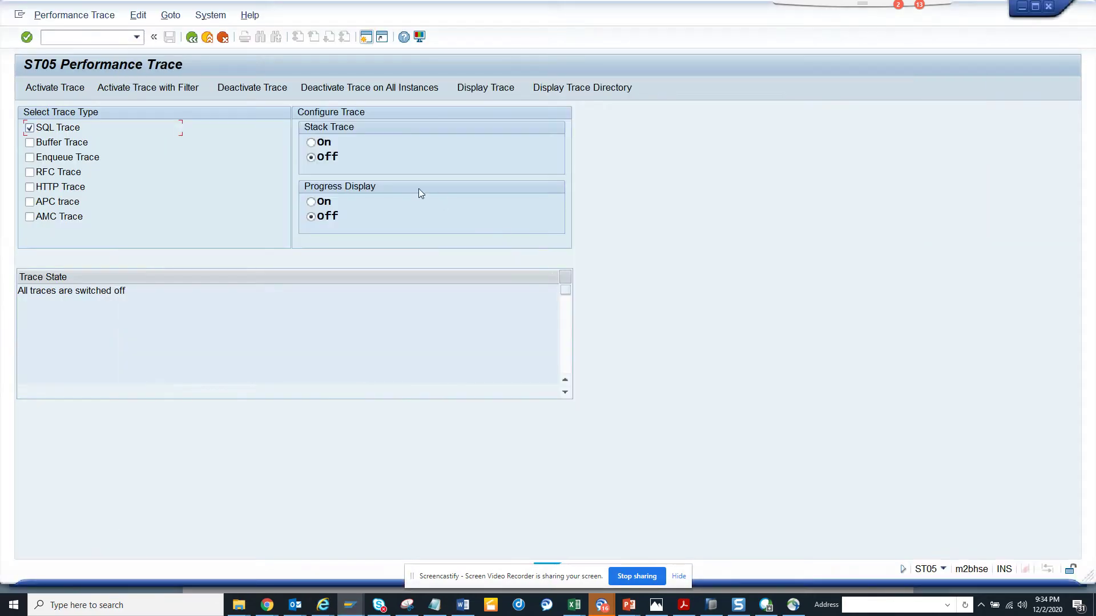
pyautogui.click(192, 37)
pyautogui.hotkey('alt', 'Tab')
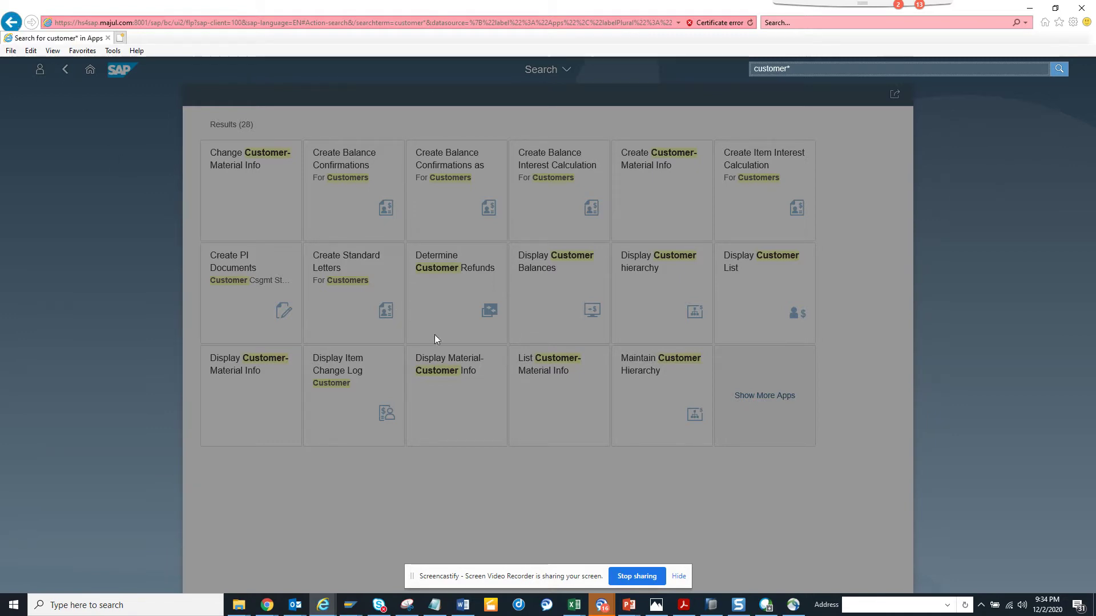
pyautogui.hotkey('alt', 'Tab')
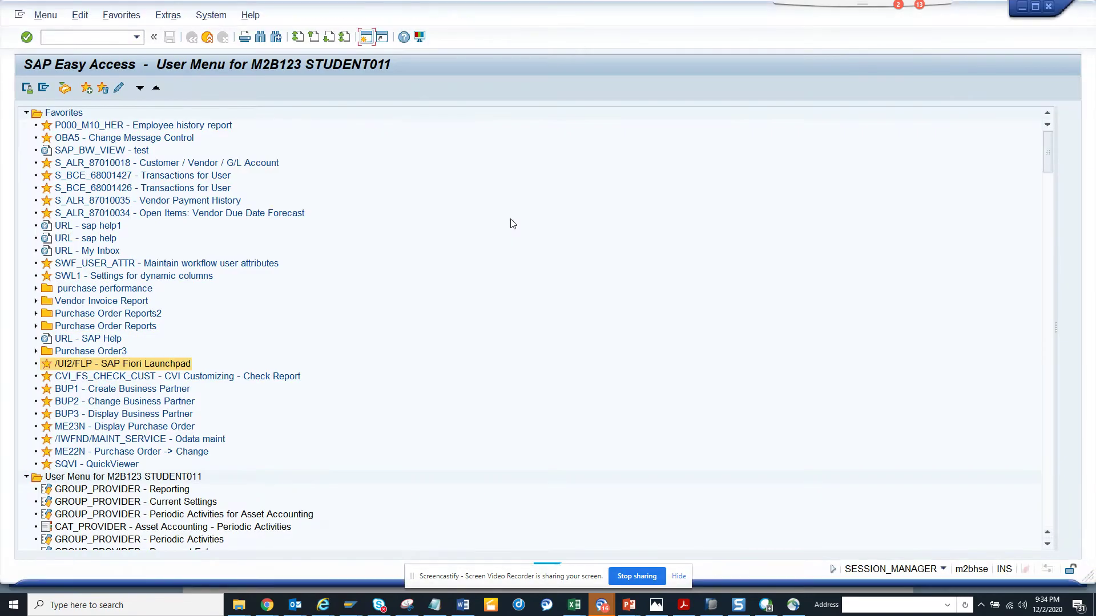
pyautogui.hotkey('alt', 'Tab')
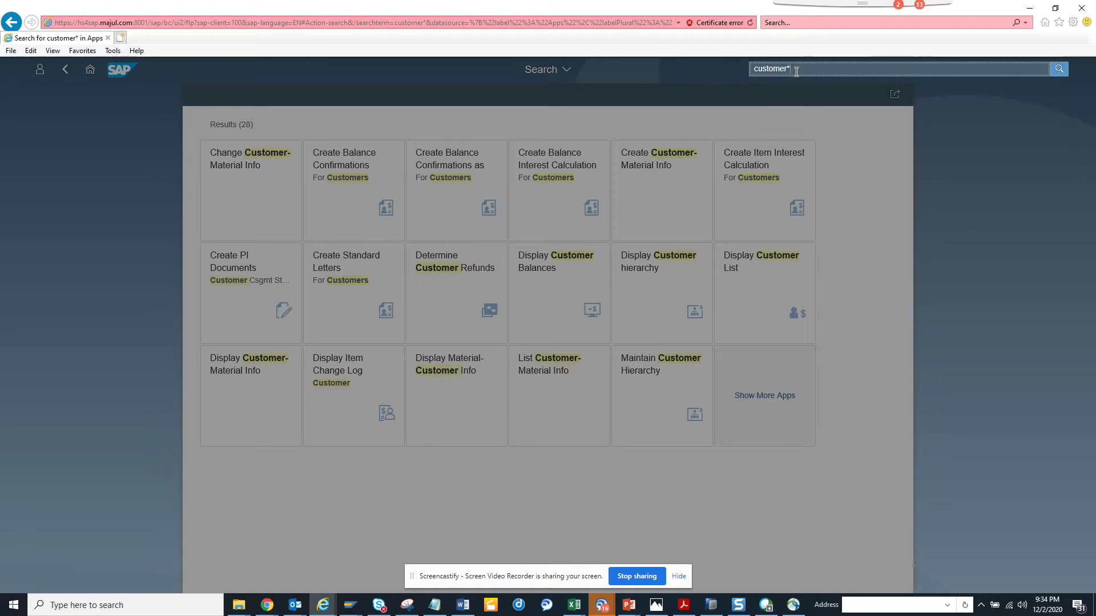
pyautogui.press('Return')
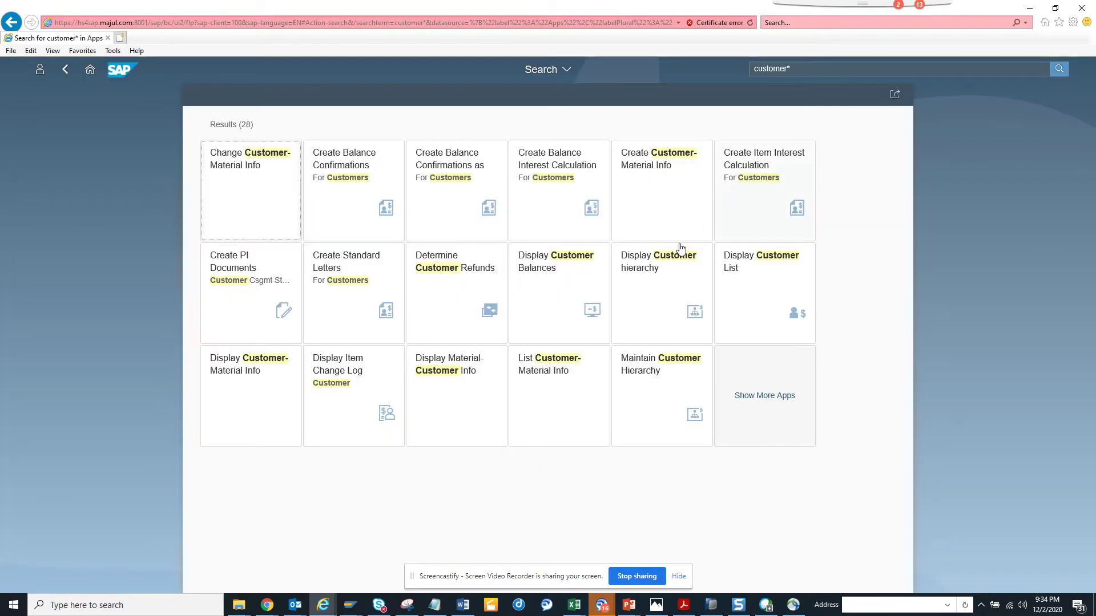
pyautogui.click(550, 273)
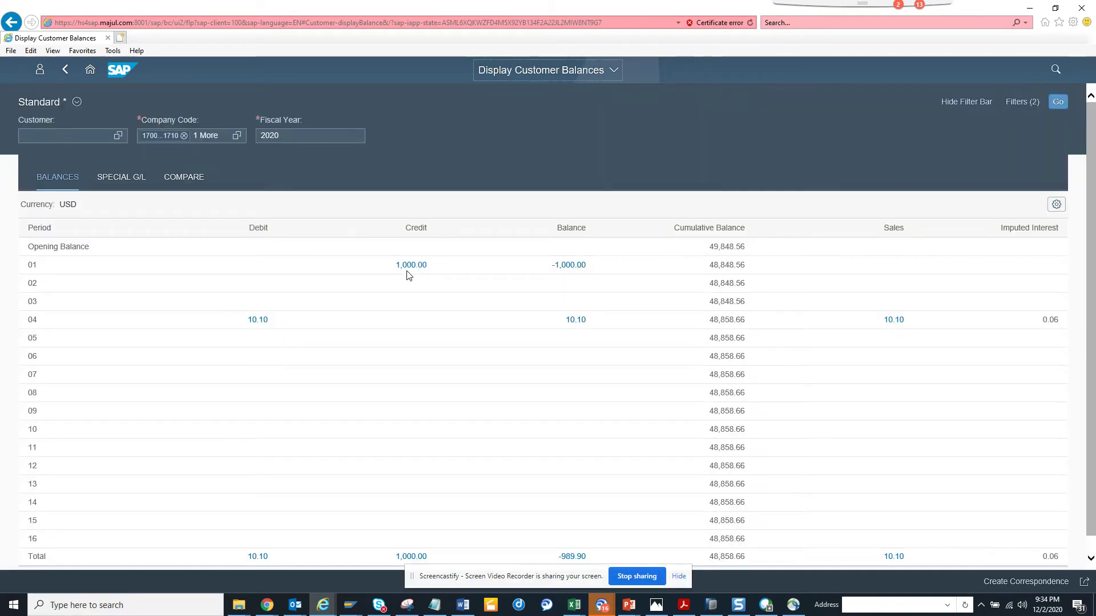
pyautogui.click(66, 73)
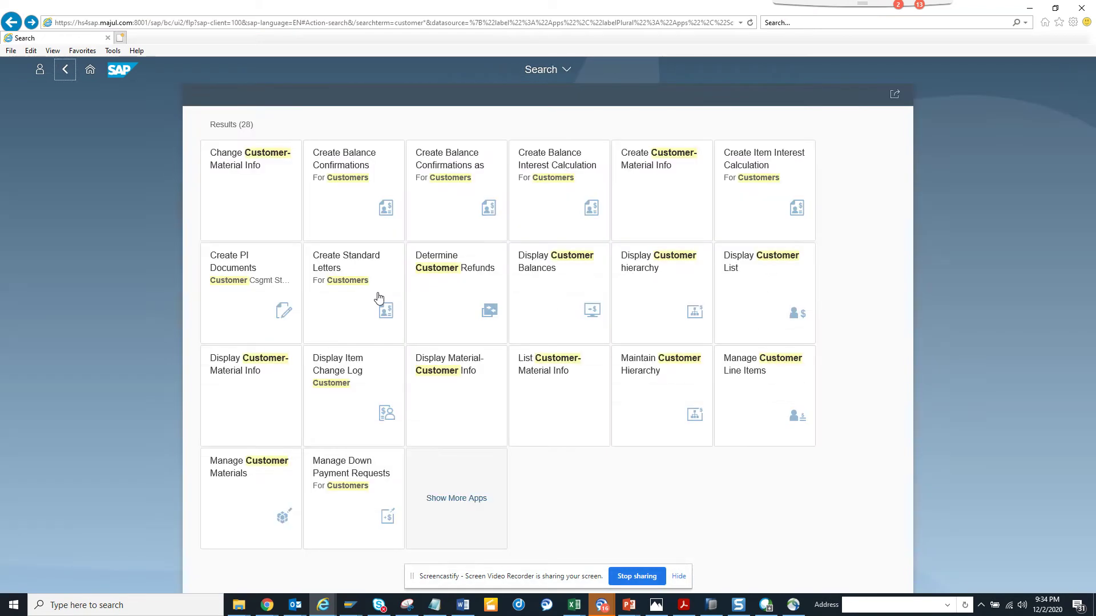
# Step: Show more matching apps and open the Manage Customer Line Items tile
pyautogui.click(448, 499)
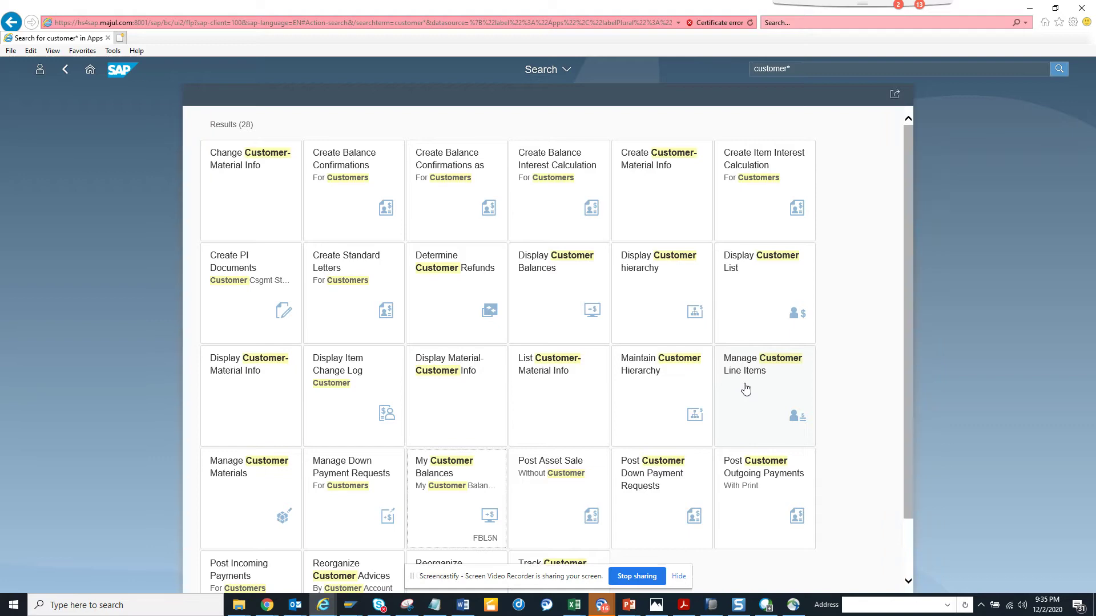
pyautogui.click(745, 389)
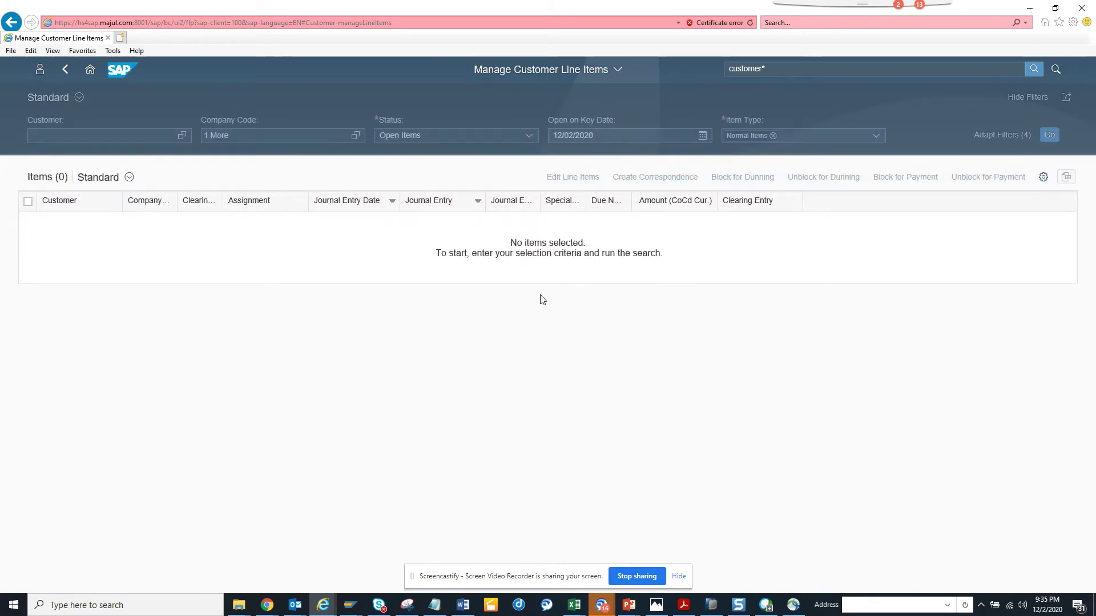
# Step: Run transaction st05 in SAP GUI and activate the SQL trace
pyautogui.hotkey('alt', 'Tab')
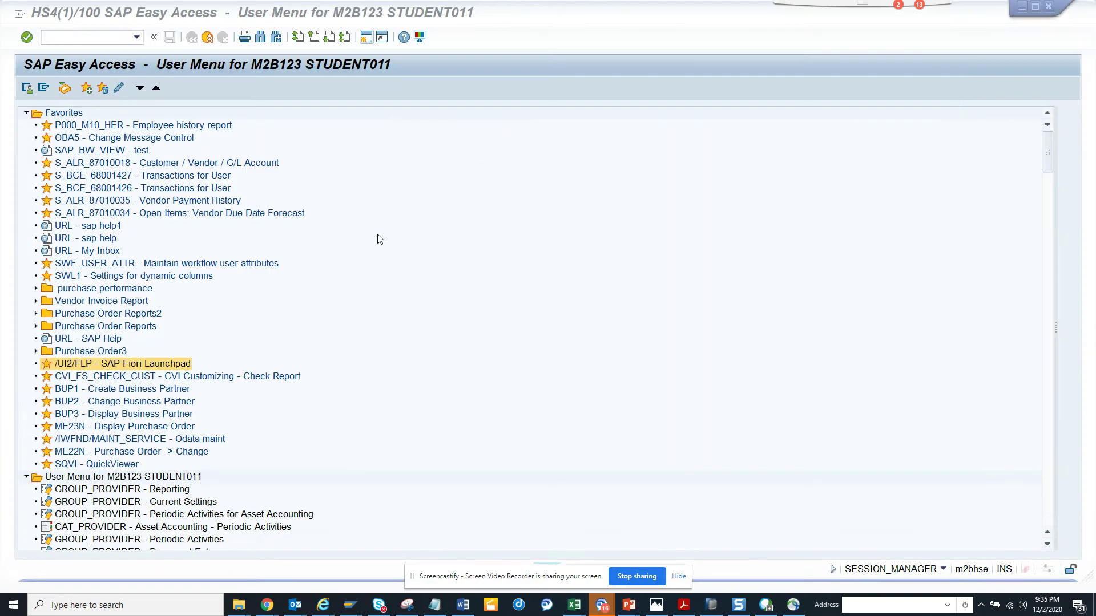
pyautogui.click(108, 38)
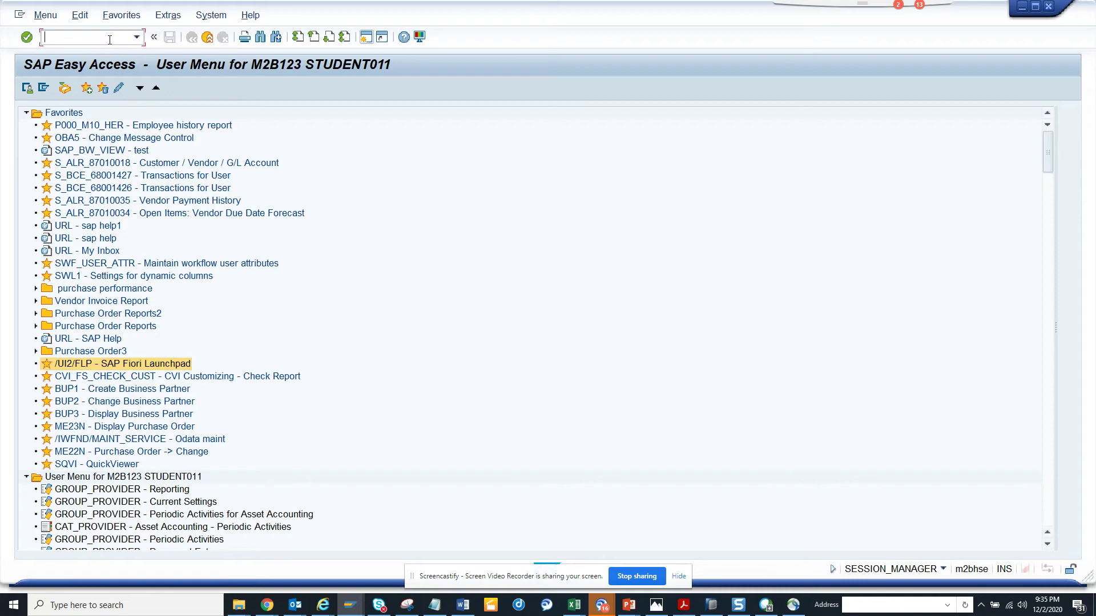
pyautogui.write('st05')
pyautogui.press('Return')
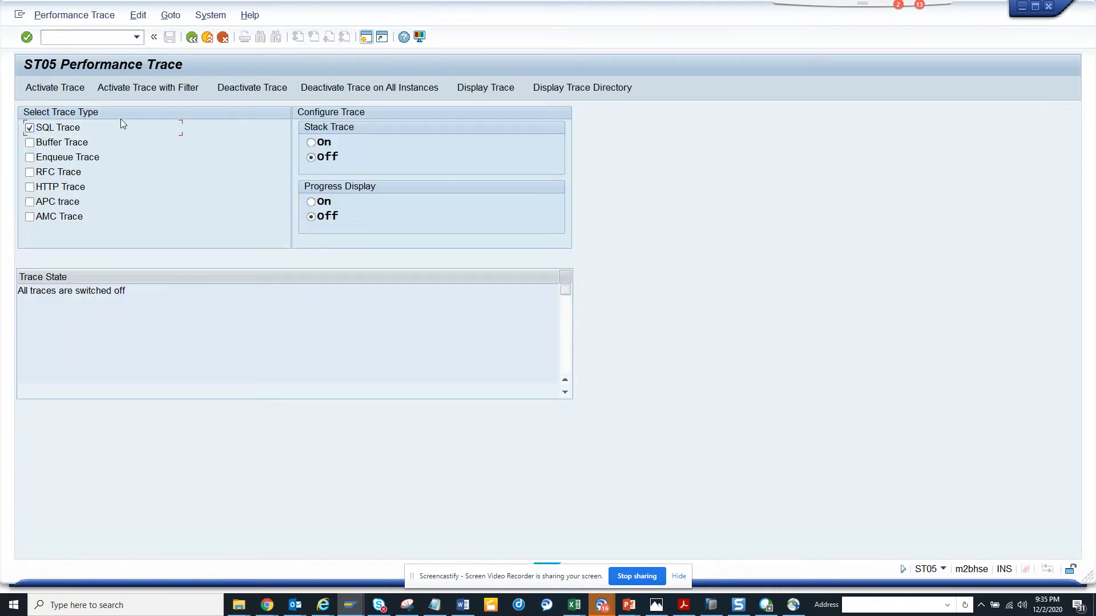
pyautogui.click(54, 88)
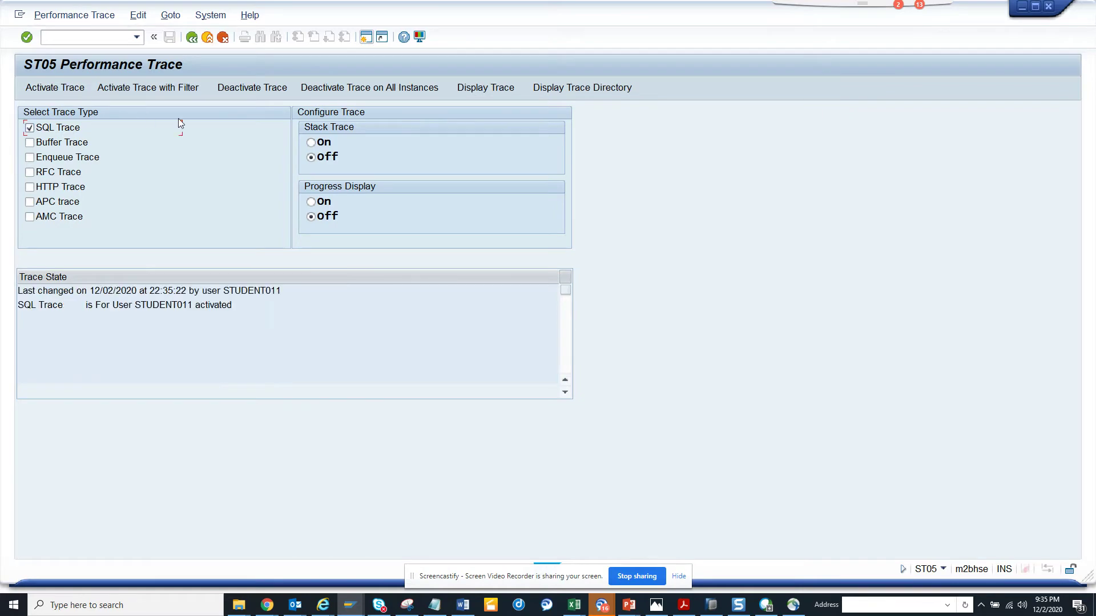
# Step: Run the Manage Customer Line Items search while tracing, then return to ST05
pyautogui.hotkey('alt', 'Tab')
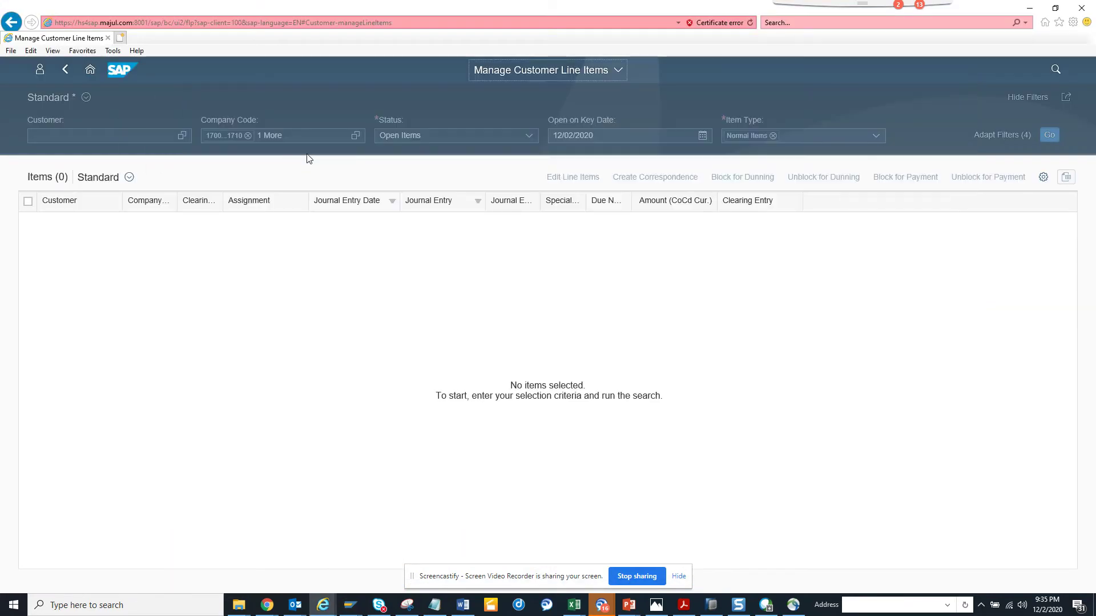
pyautogui.click(1048, 134)
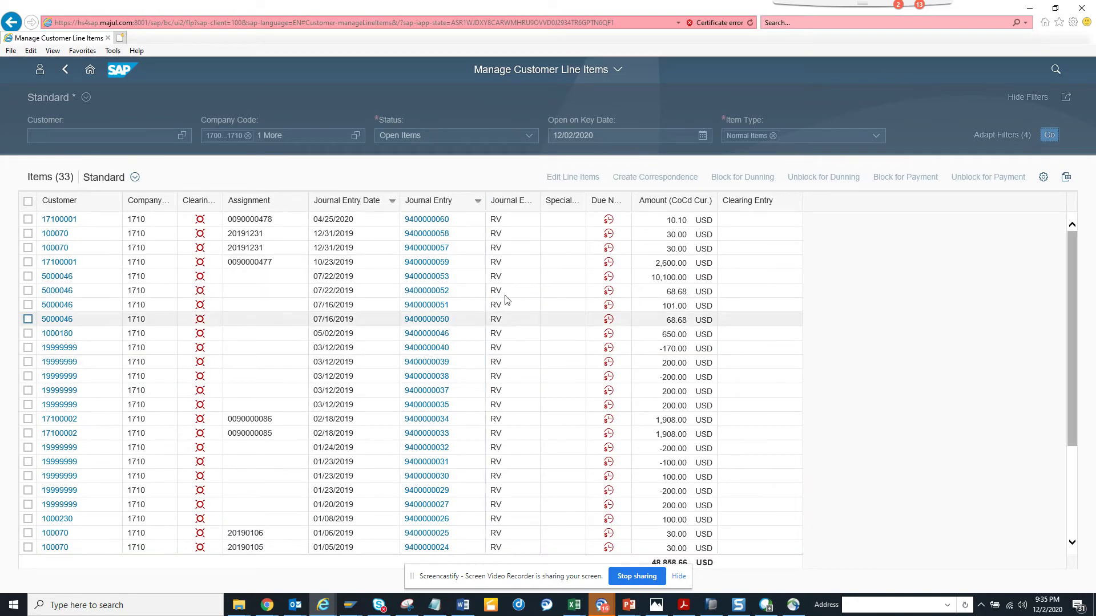
pyautogui.hotkey('alt', 'Tab')
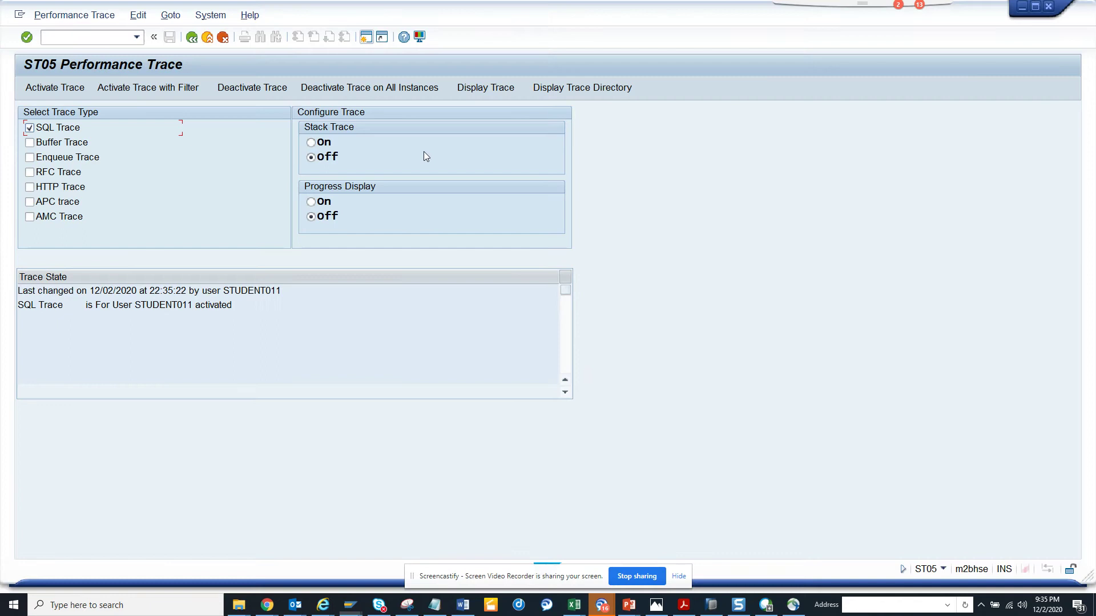
# Step: Deactivate the SQL trace and display its records from start time 21:35:22 onward
pyautogui.click(279, 91)
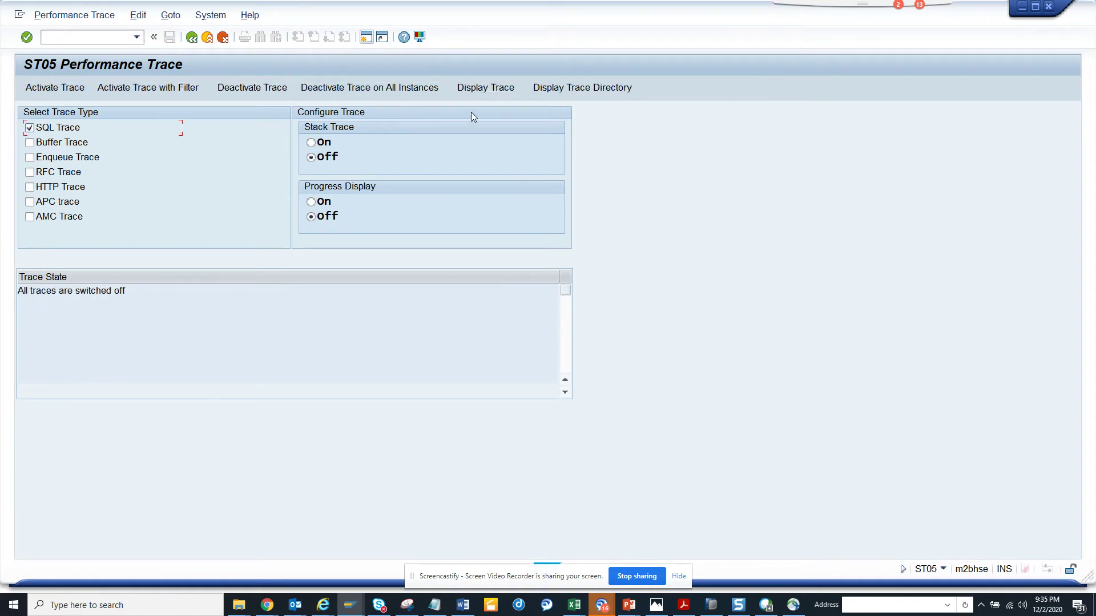
pyautogui.click(491, 91)
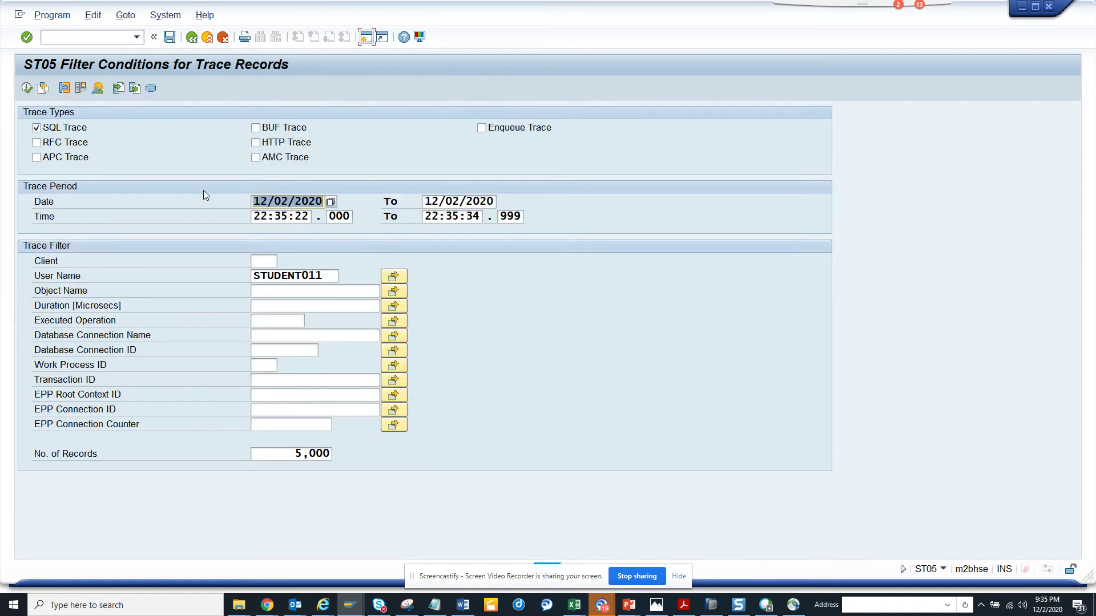
pyautogui.click(263, 217)
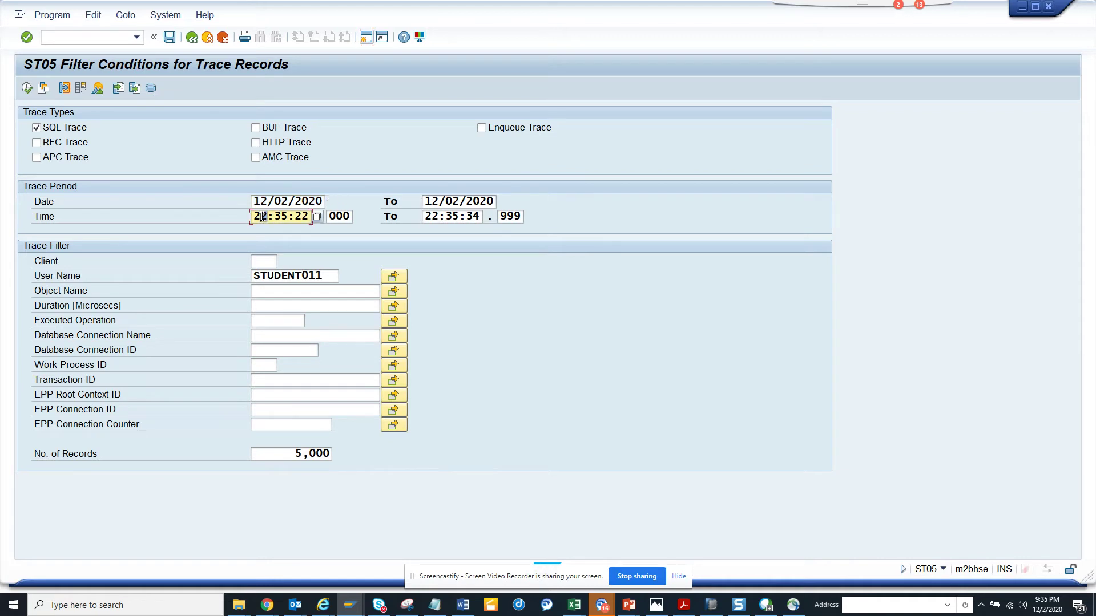
pyautogui.write('1')
pyautogui.click(27, 89)
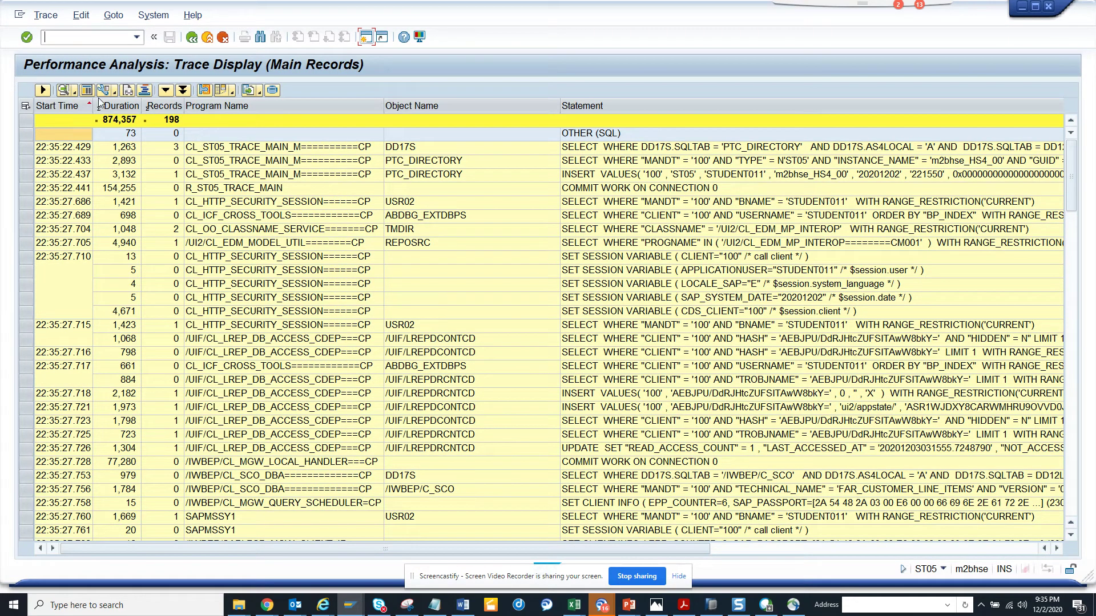
# Step: Sort the trace list by Records descending so IFIARLINEITEM (33 records) heads the list
pyautogui.click(43, 90)
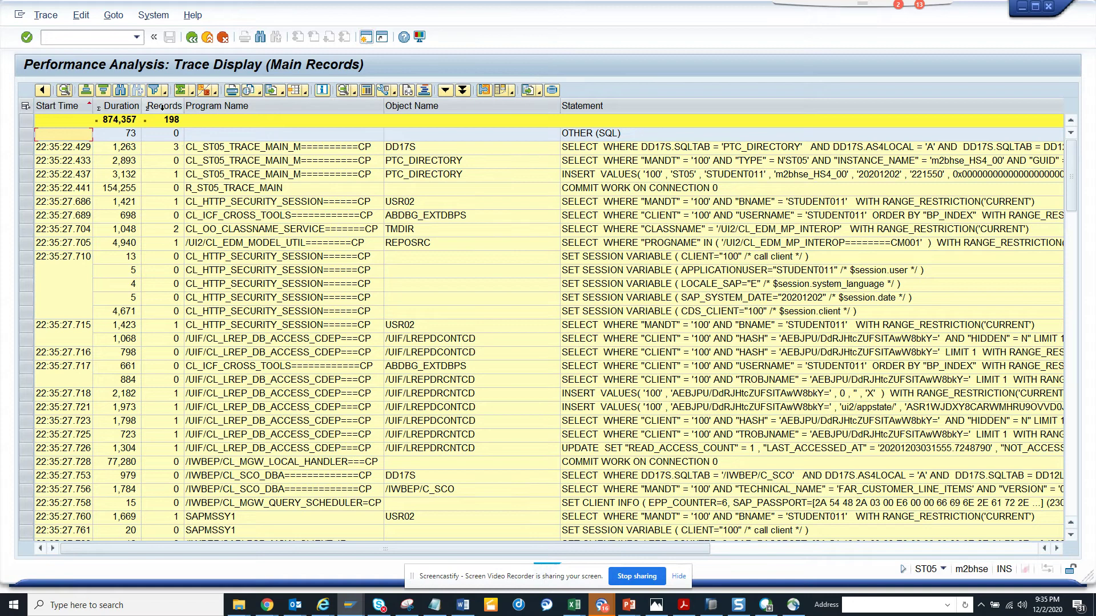
pyautogui.click(163, 106)
pyautogui.click(102, 90)
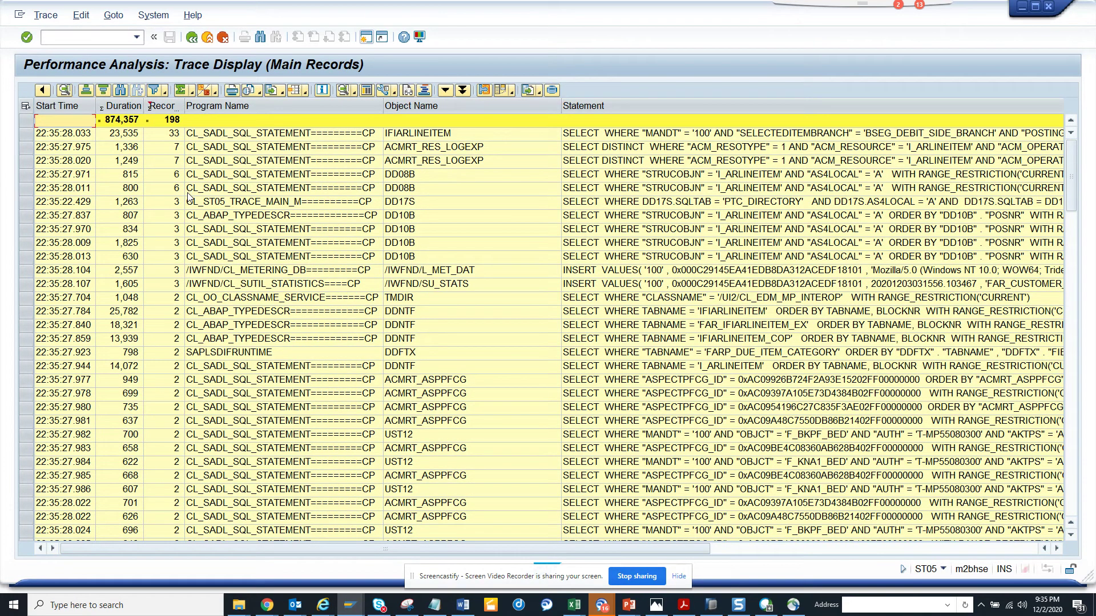
pyautogui.click(300, 258)
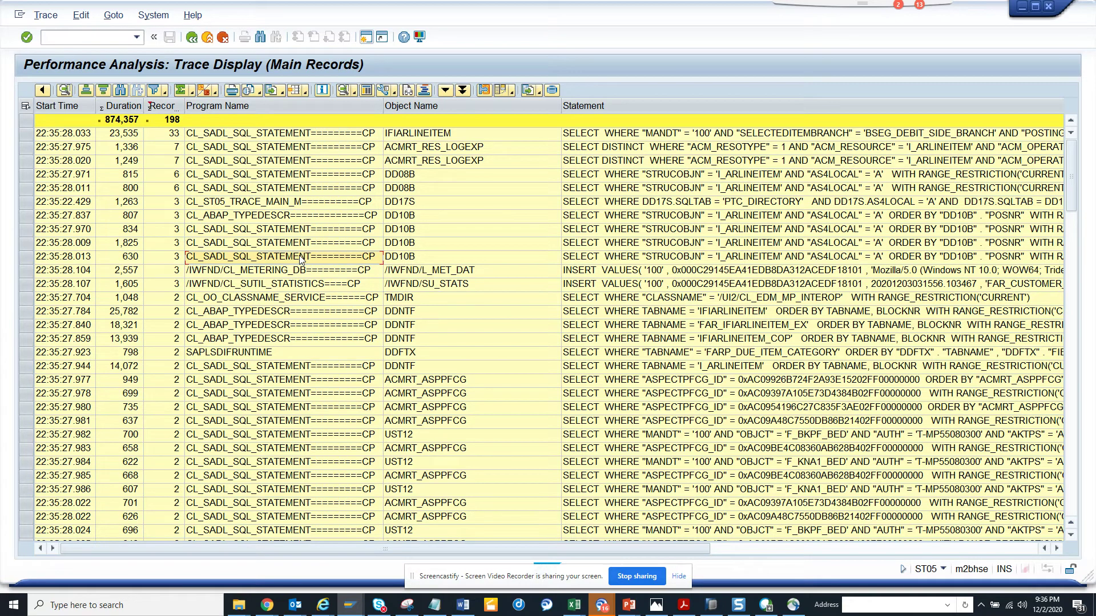
pyautogui.scroll(-20, 300, 258)
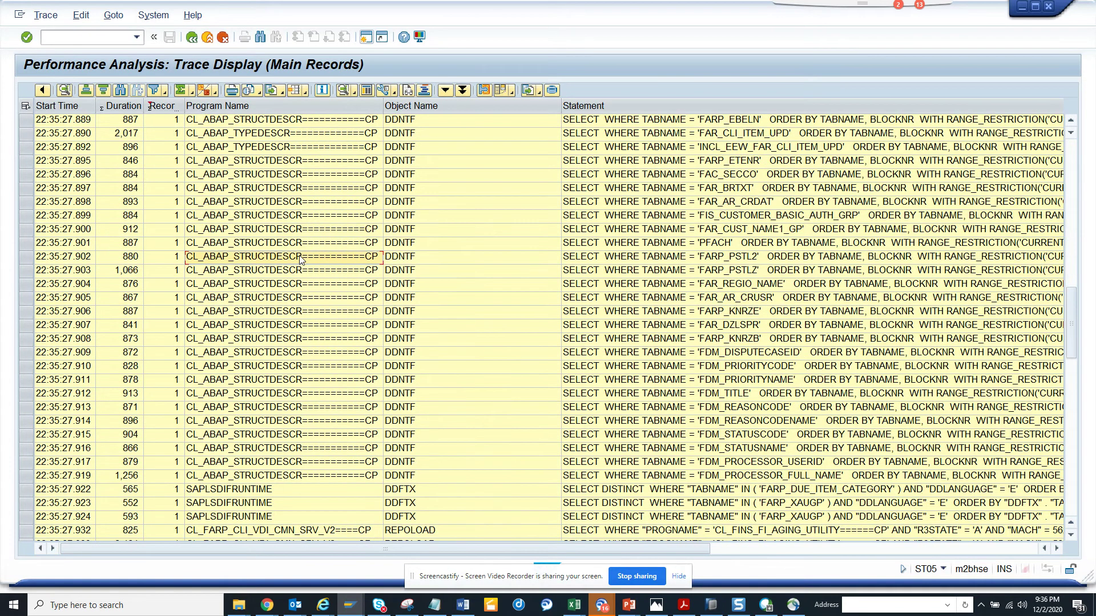
pyautogui.click(299, 256)
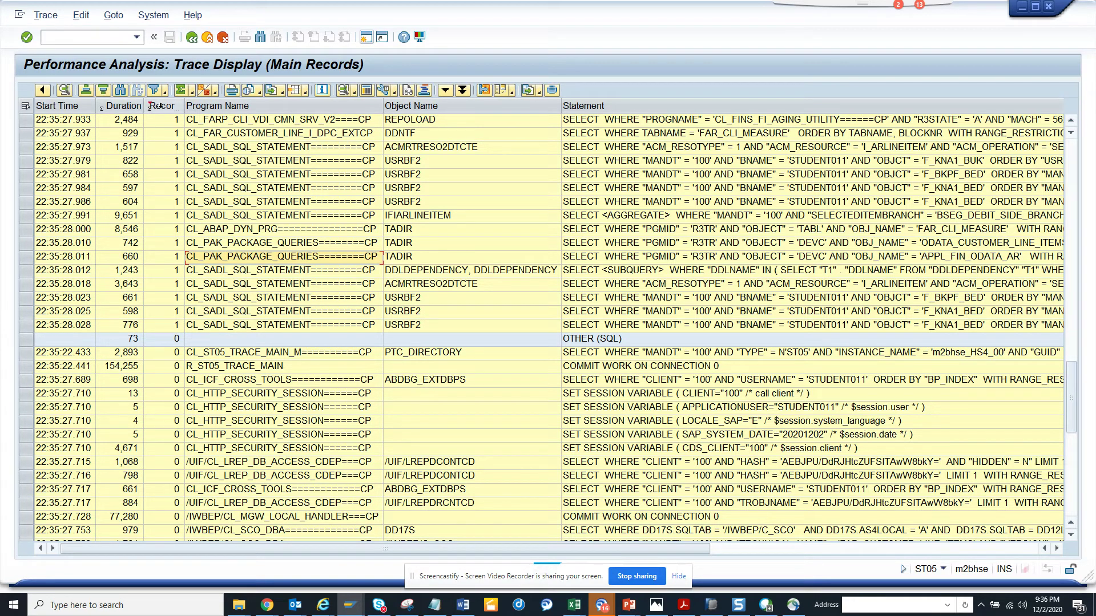
pyautogui.click(163, 107)
pyautogui.click(104, 92)
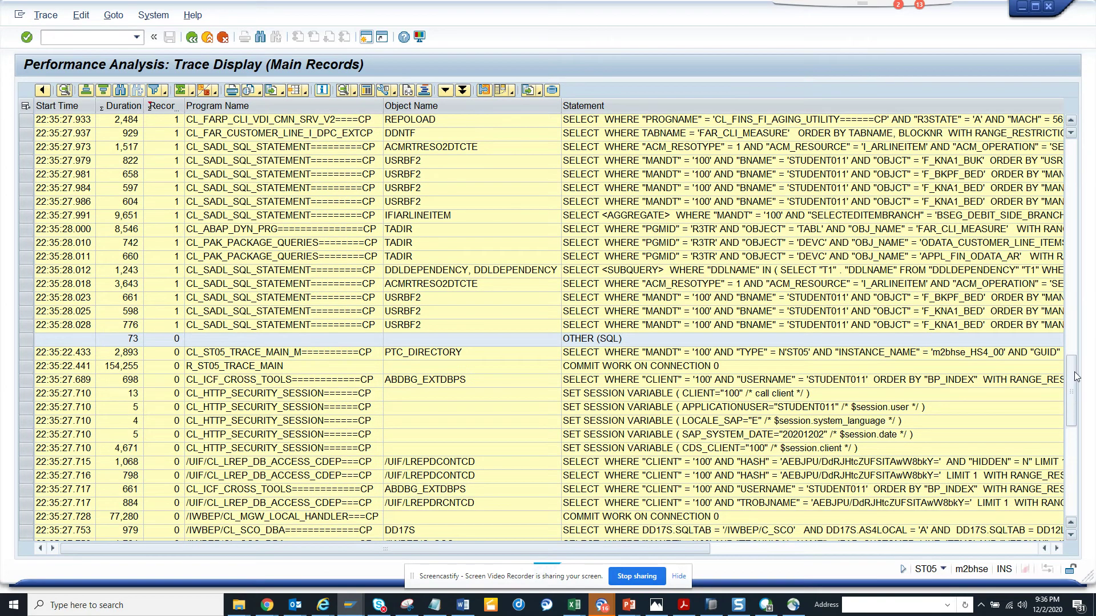
pyautogui.moveTo(1071, 394); pyautogui.dragTo(1073, 128)
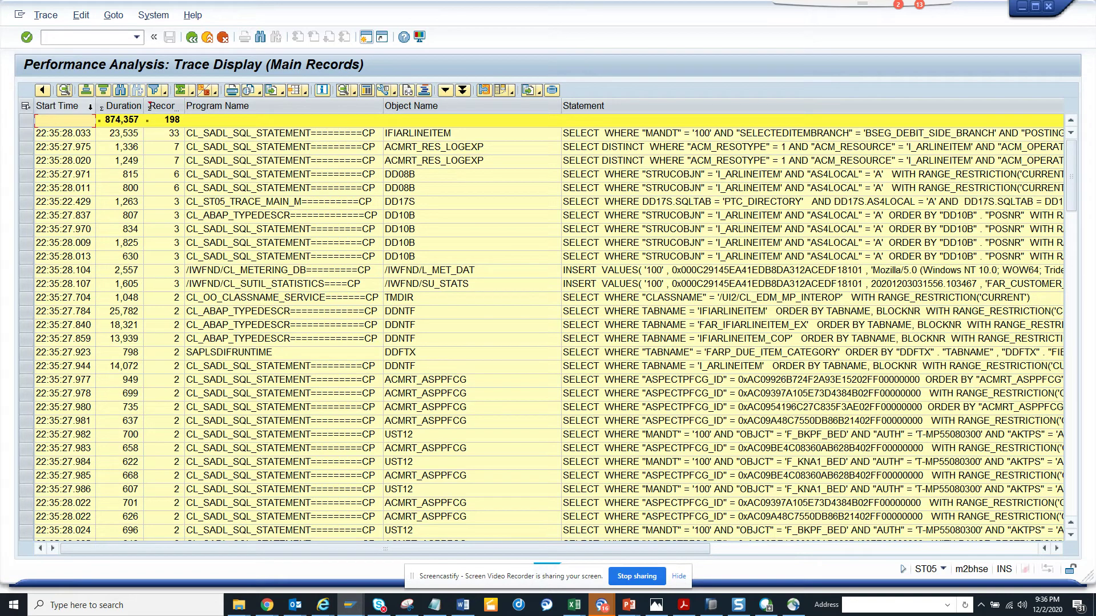
pyautogui.click(179, 301)
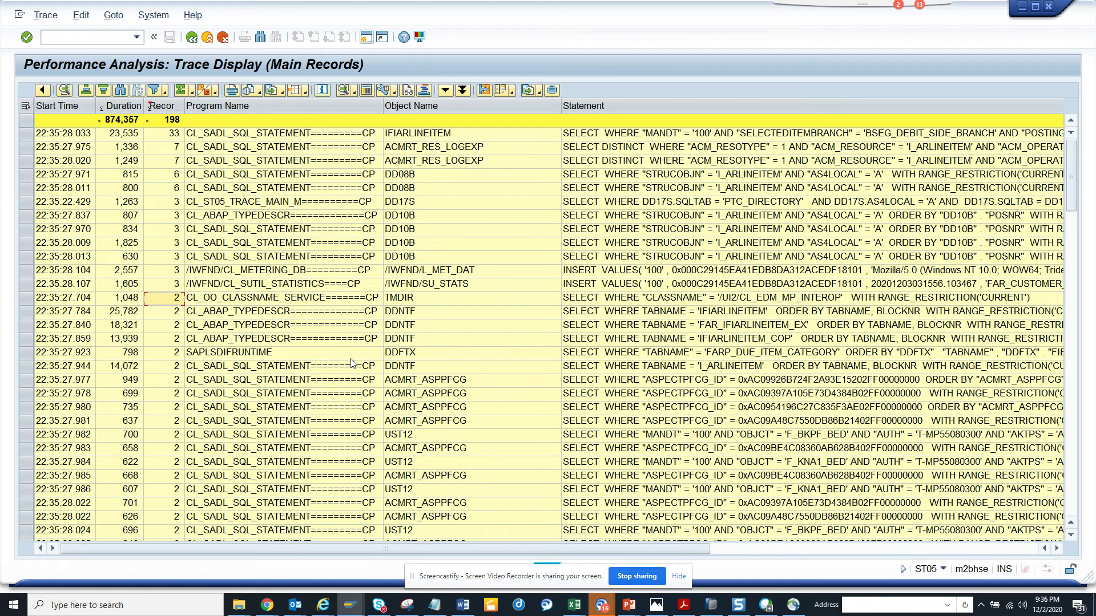
pyautogui.press('pagedown')
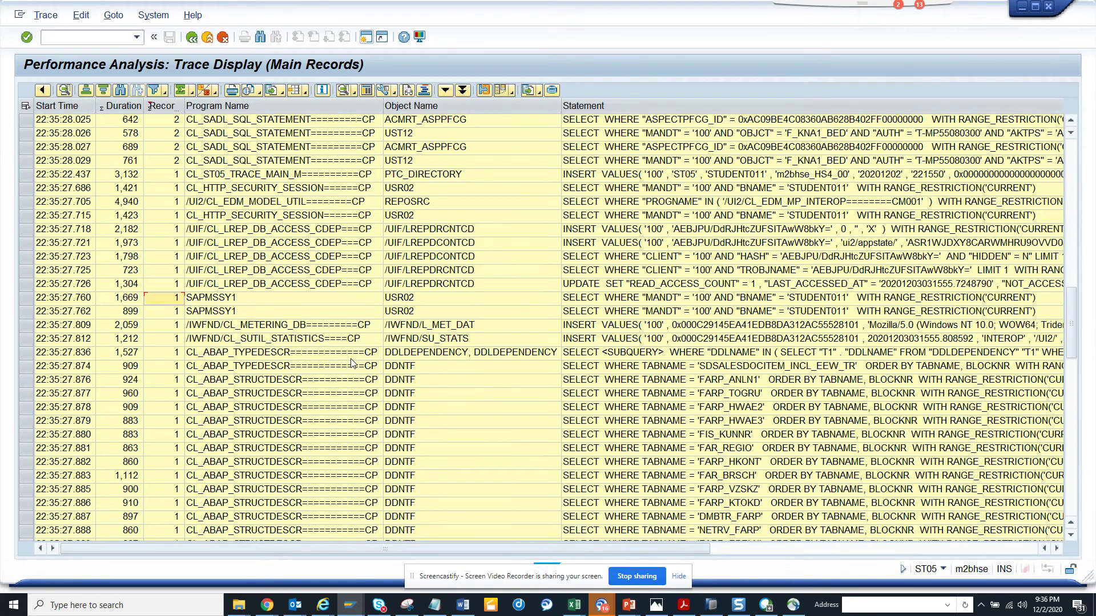
pyautogui.press('pagedown')
pyautogui.press('pagedown')
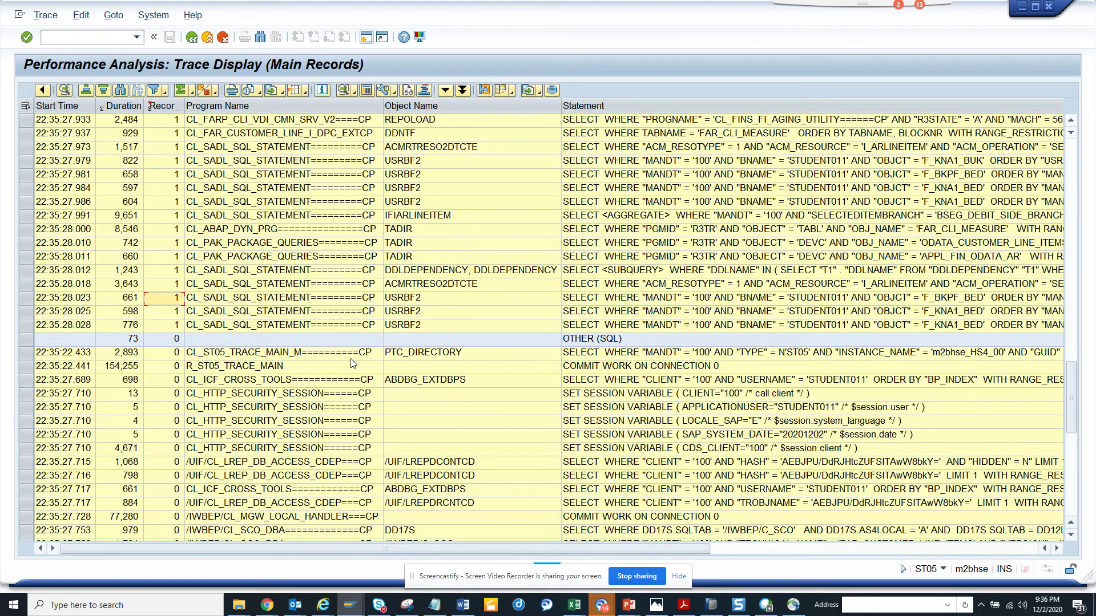
pyautogui.press('pagedown')
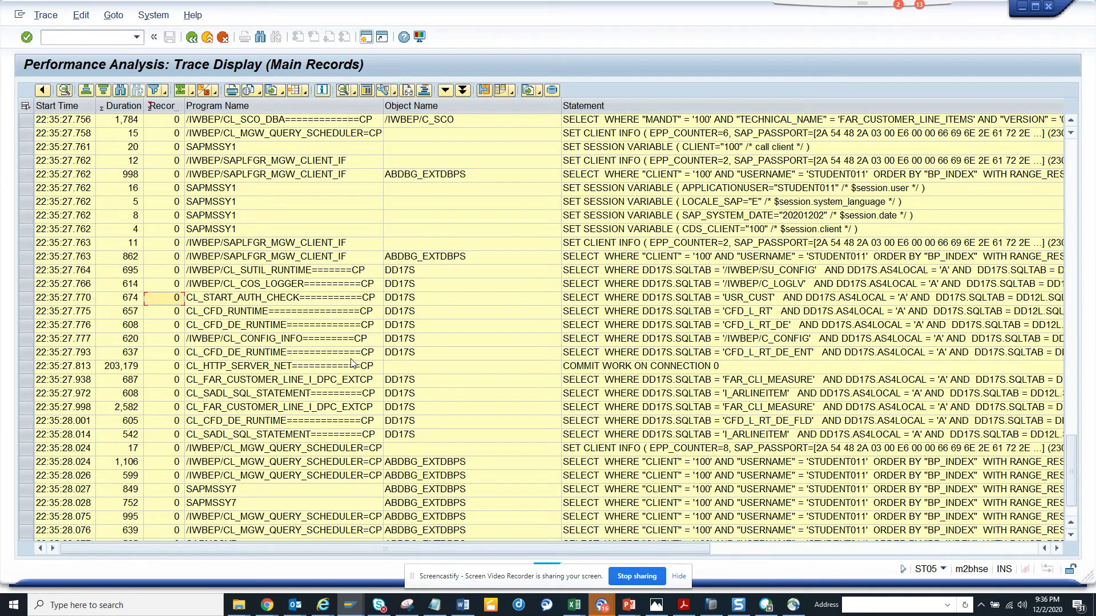
pyautogui.press('pageup')
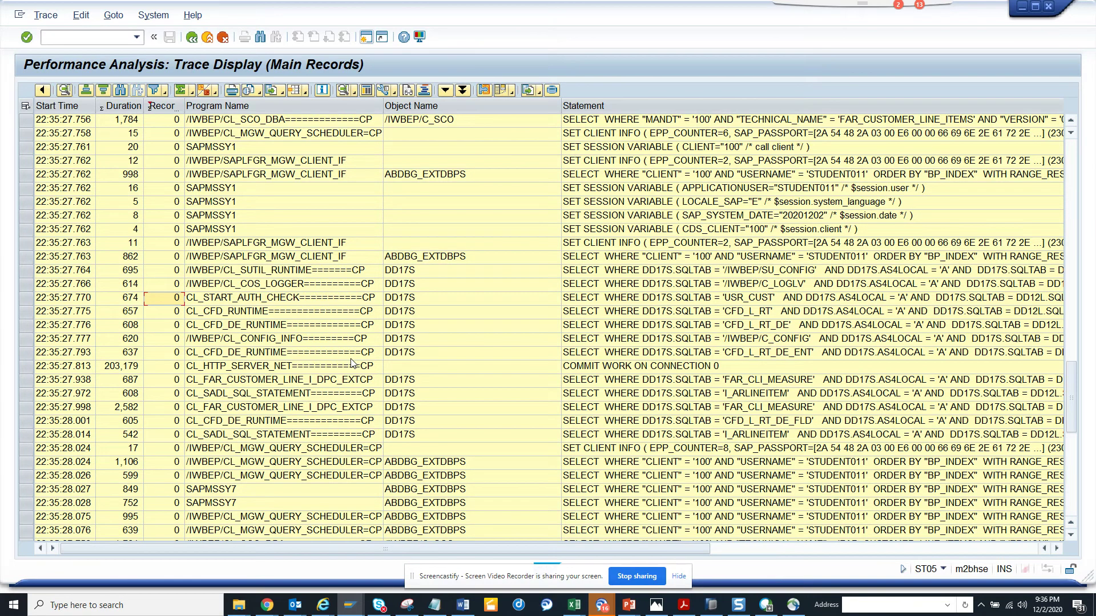
pyautogui.scroll(5, 352, 364)
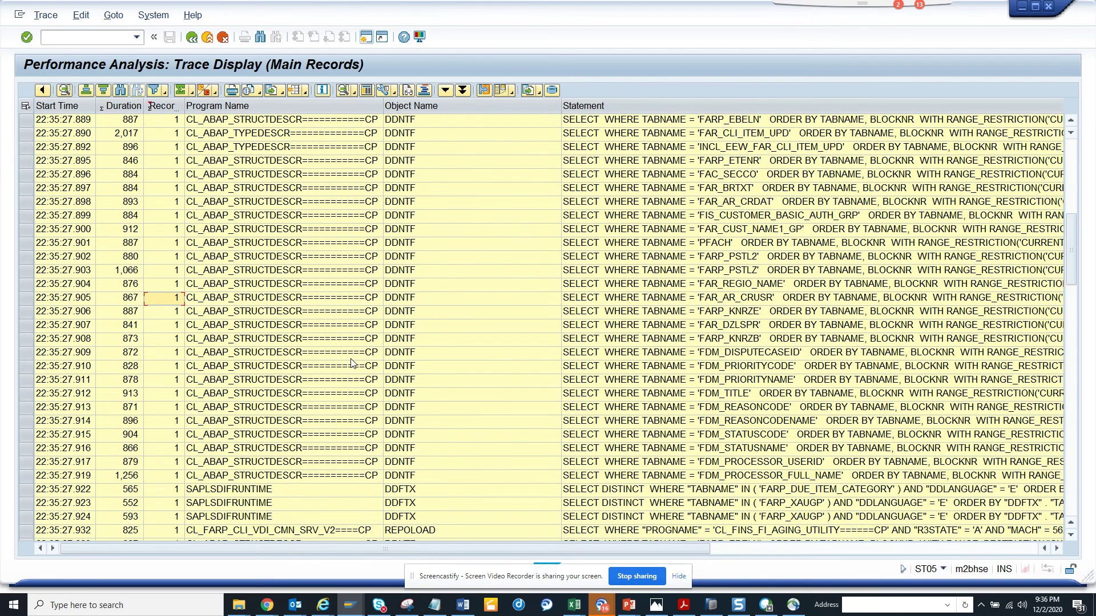
pyautogui.scroll(5, 352, 363)
pyautogui.scroll(5, 352, 363)
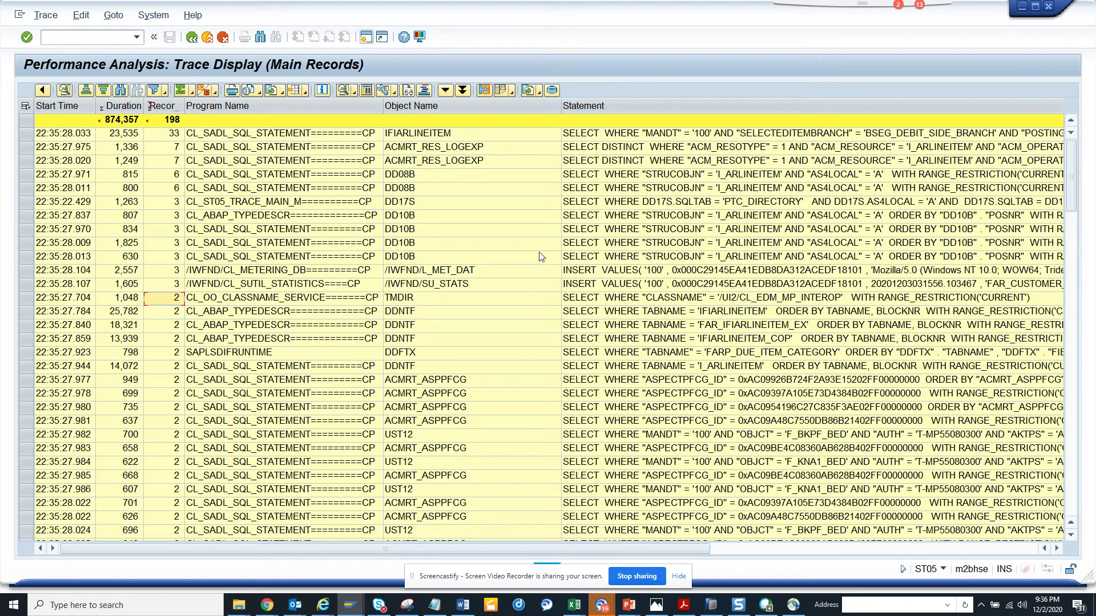
pyautogui.click(435, 135)
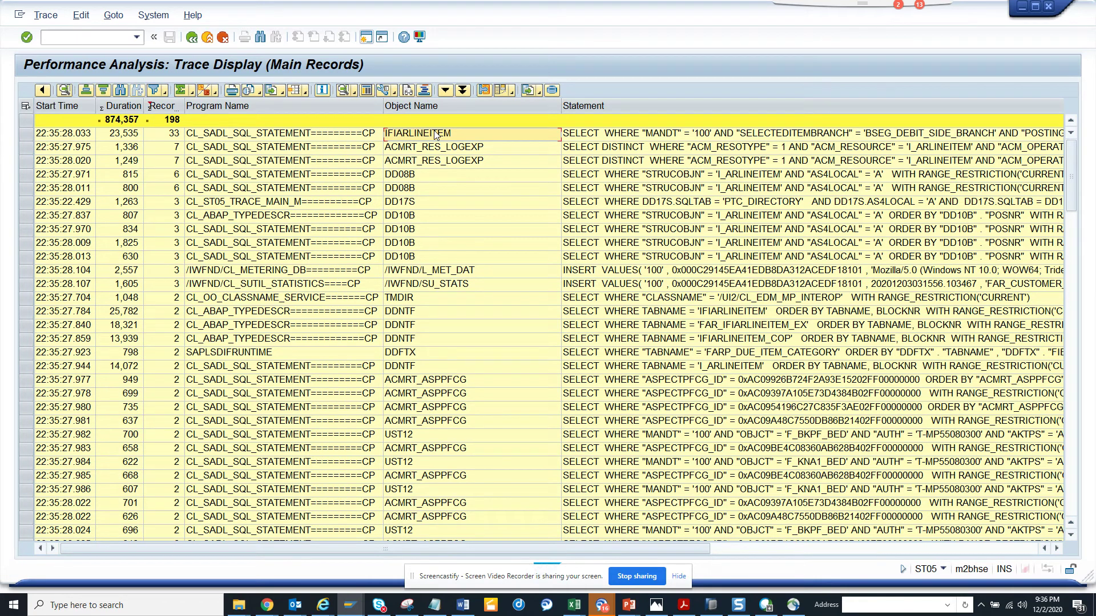
# Step: Exit the trace, open SE11 and display the IFIARLINEITEM dictionary definition
pyautogui.click(365, 37)
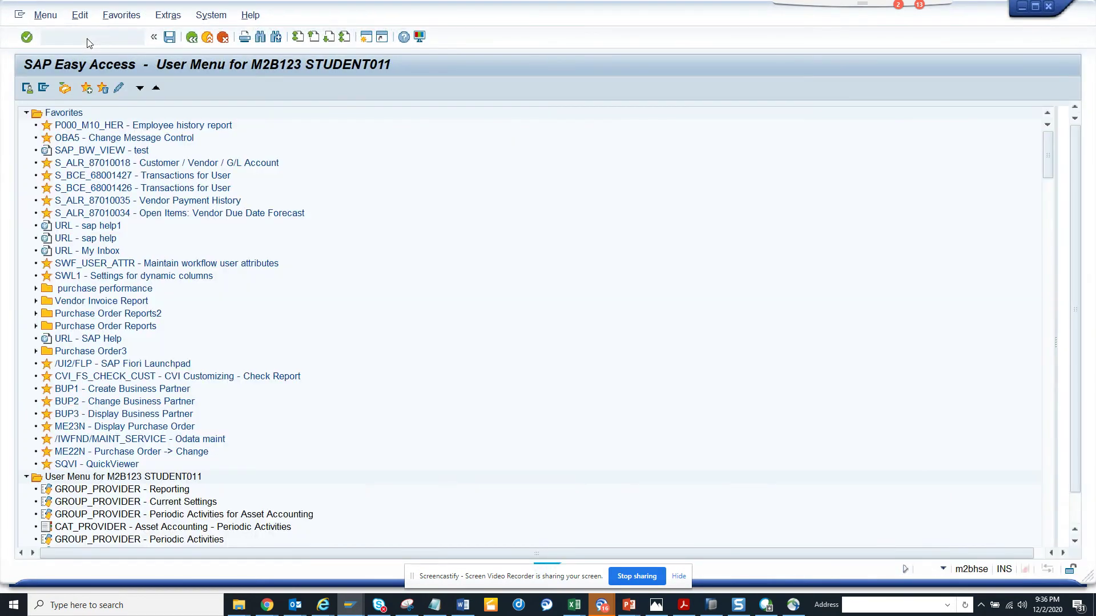
pyautogui.write('se11')
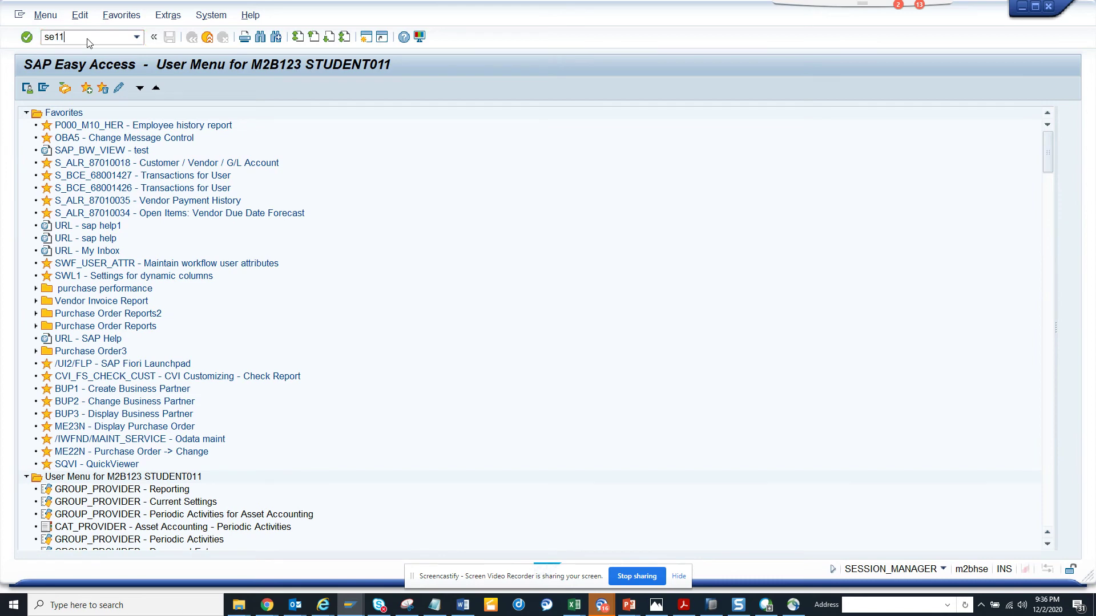
pyautogui.press('Return')
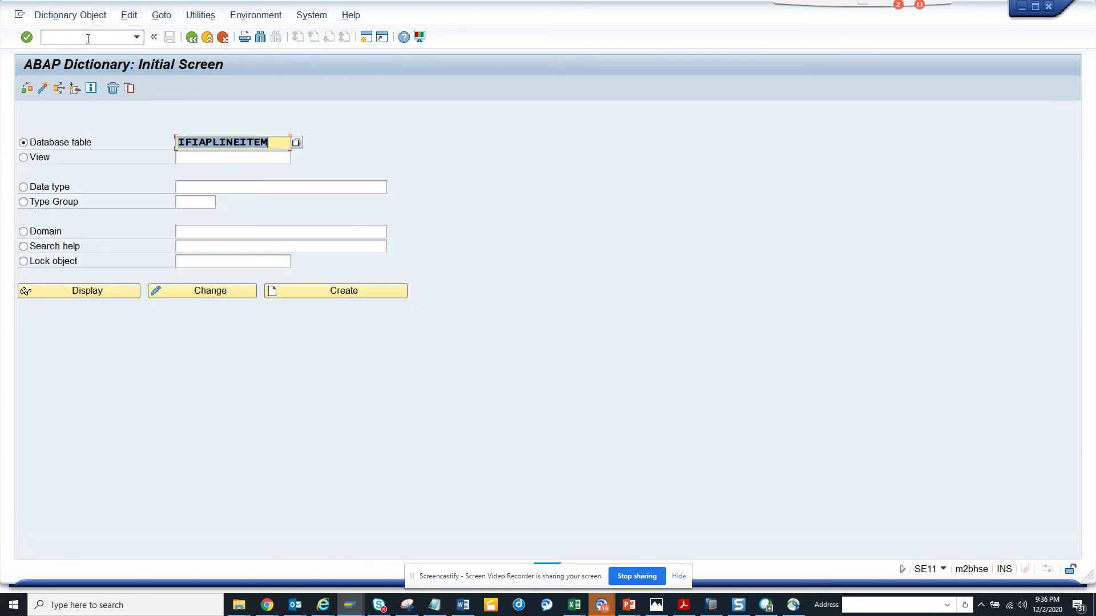
pyautogui.click(86, 290)
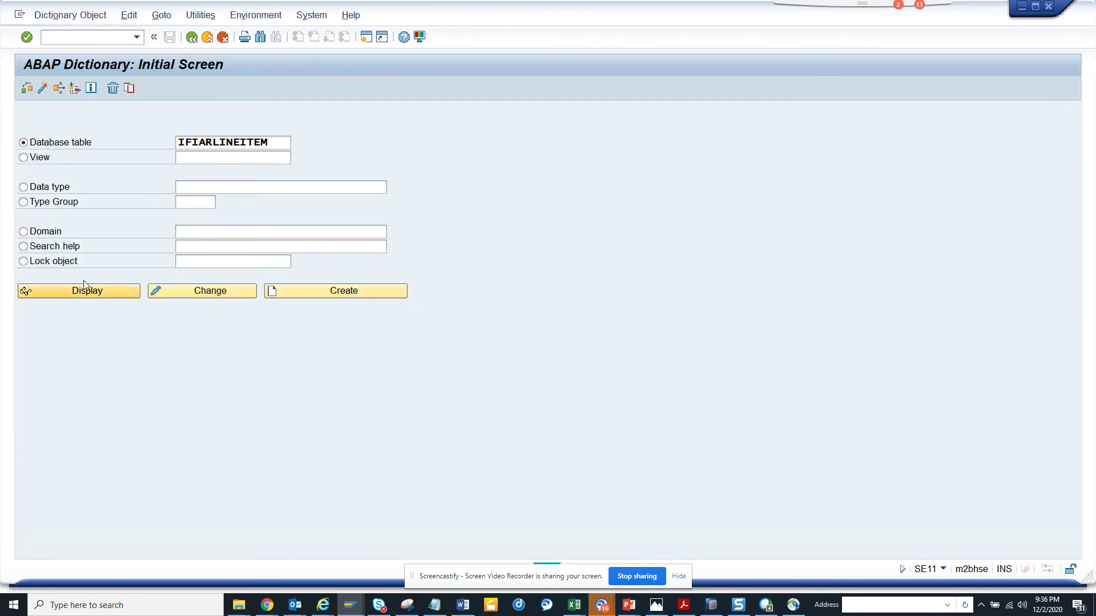